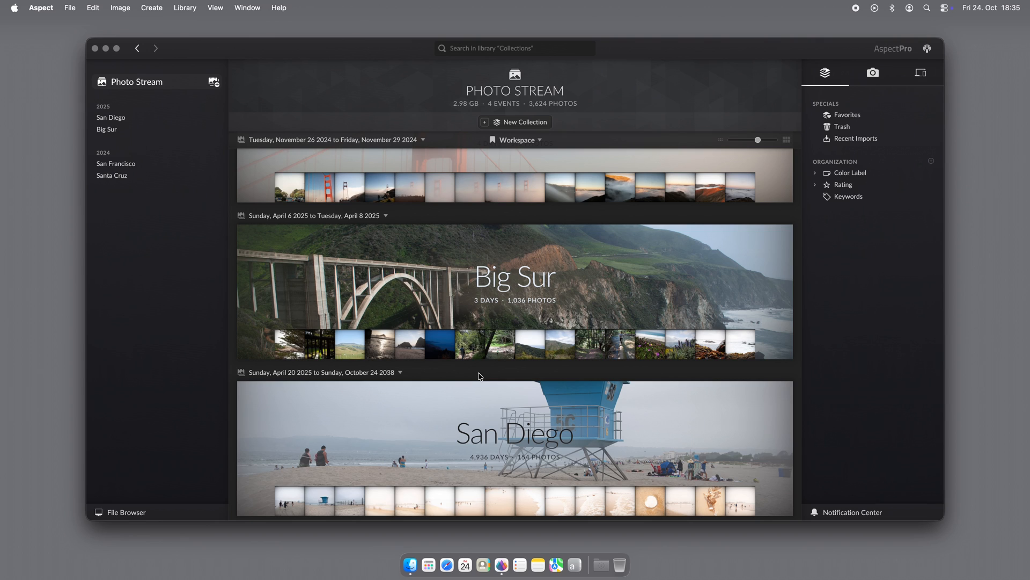
# - Open the San Diego event and create a new collection named "Calendar 2025" in it
pyautogui.click(481, 396)
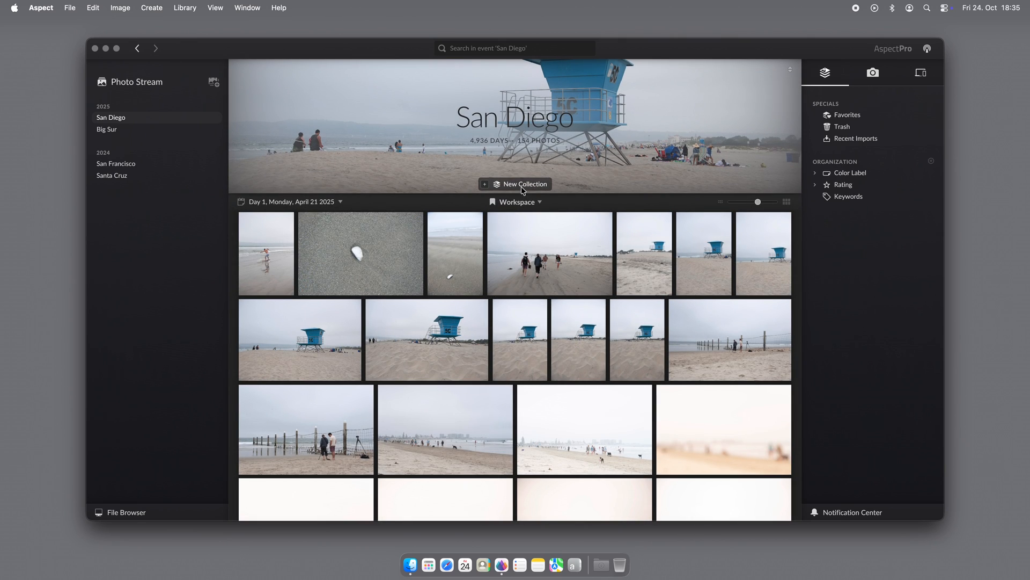
pyautogui.click(521, 184)
pyautogui.write('Ca')
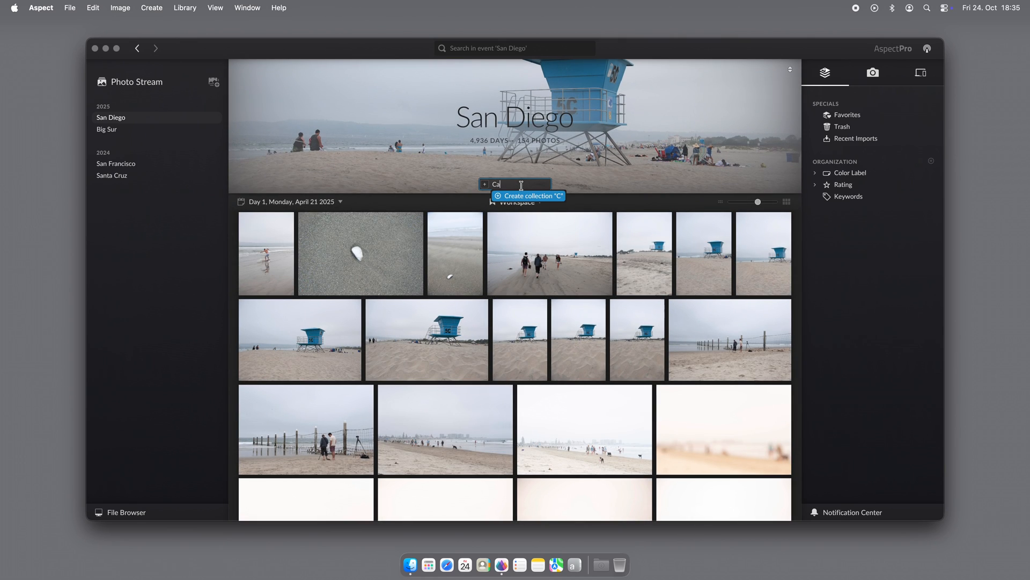
pyautogui.write('lendar 2025')
pyautogui.press('Return')
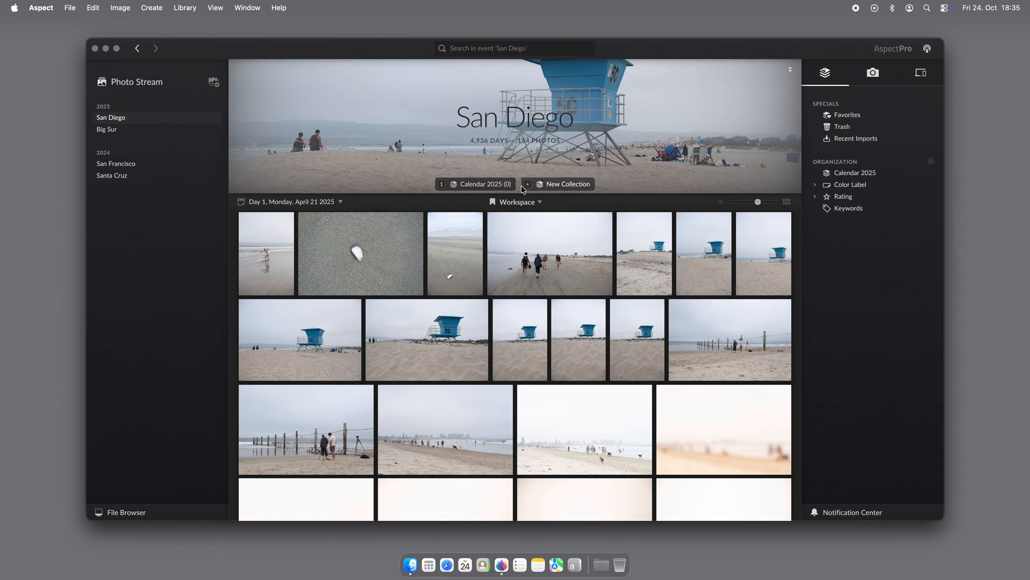
# - Quick-select four wide San Diego photos for Calendar 2025: the walking group, the large lifeguard tower, the distant fence and the grey shoreline
pyautogui.moveTo(512, 188)
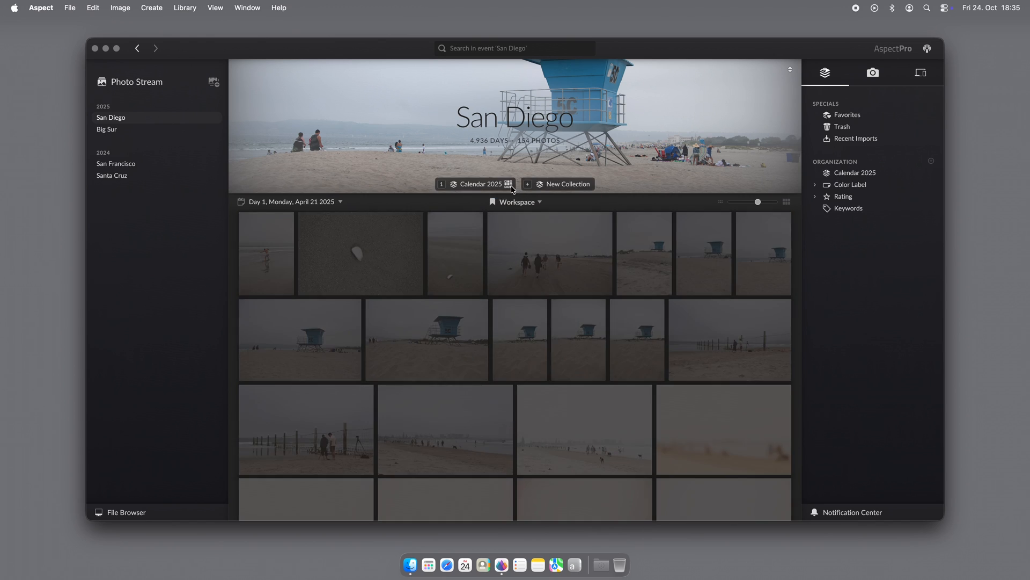
pyautogui.click(512, 187)
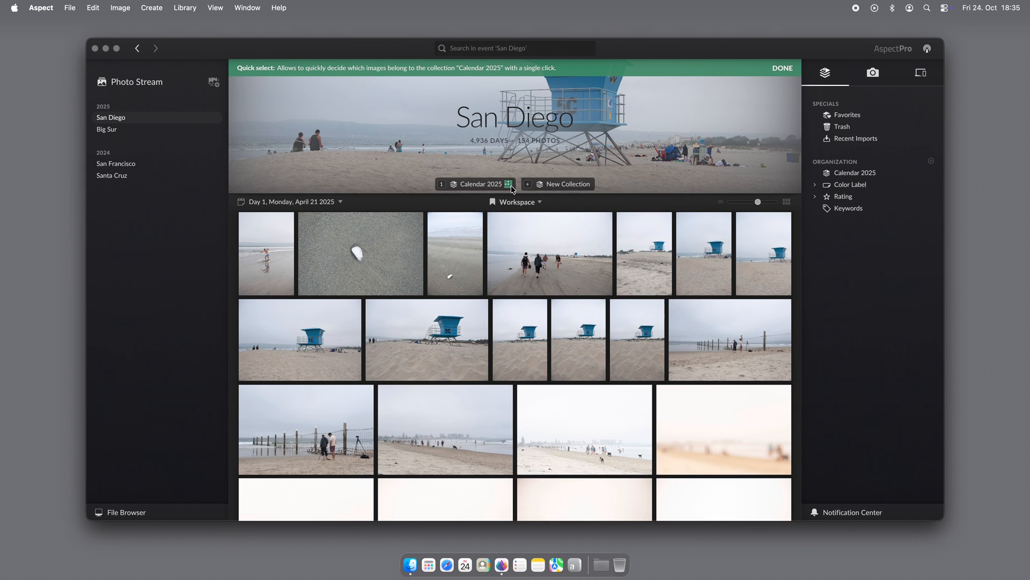
pyautogui.click(454, 321)
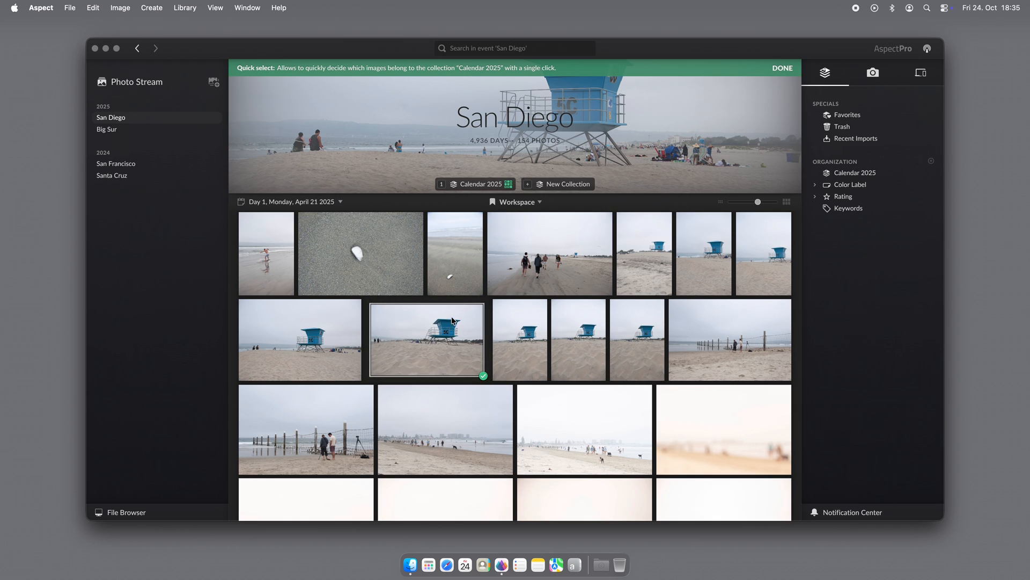
pyautogui.click(705, 341)
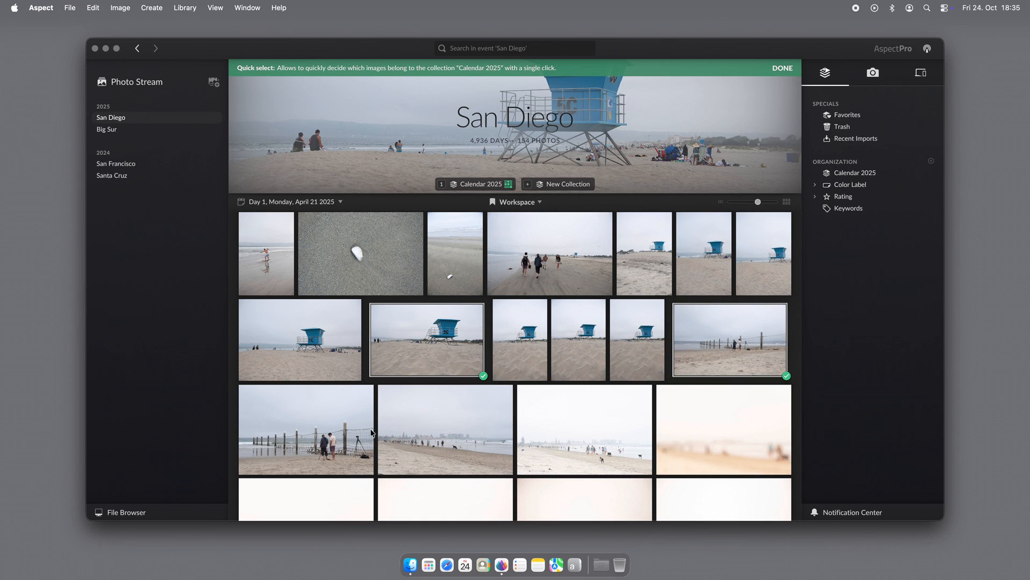
pyautogui.click(352, 431)
pyautogui.click(351, 431)
pyautogui.click(351, 430)
pyautogui.click(352, 431)
pyautogui.click(414, 431)
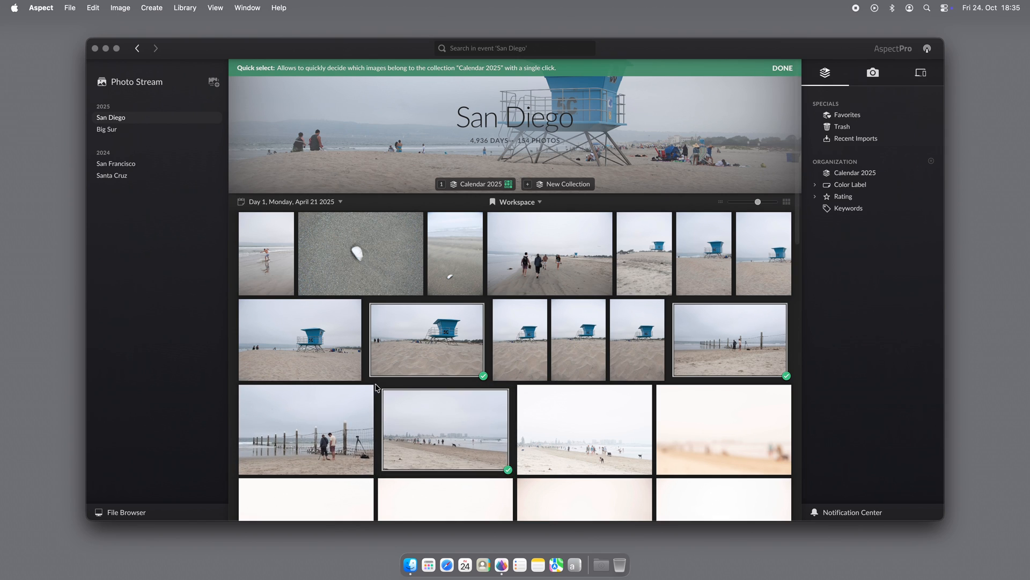
pyautogui.click(590, 268)
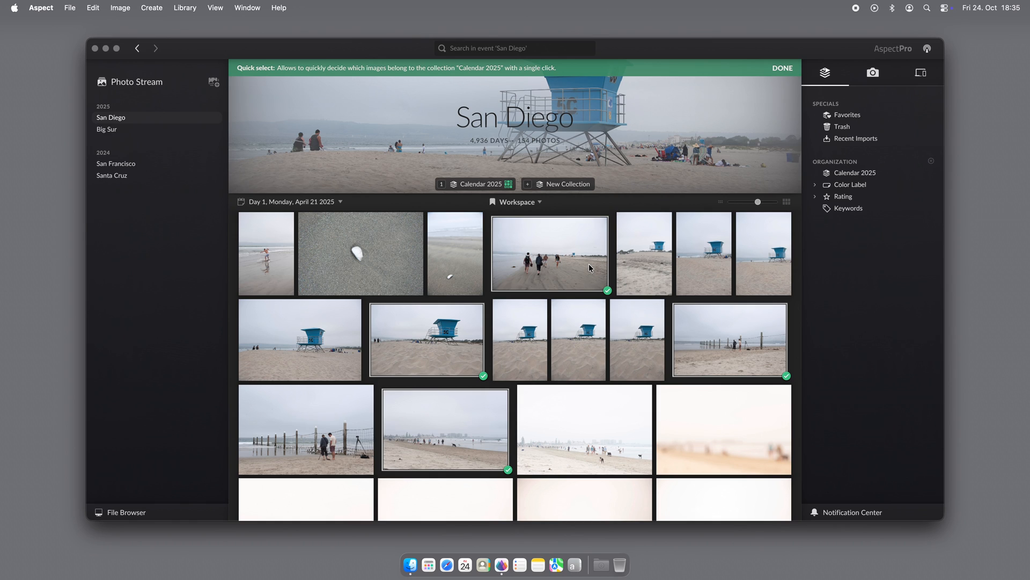
pyautogui.click(783, 68)
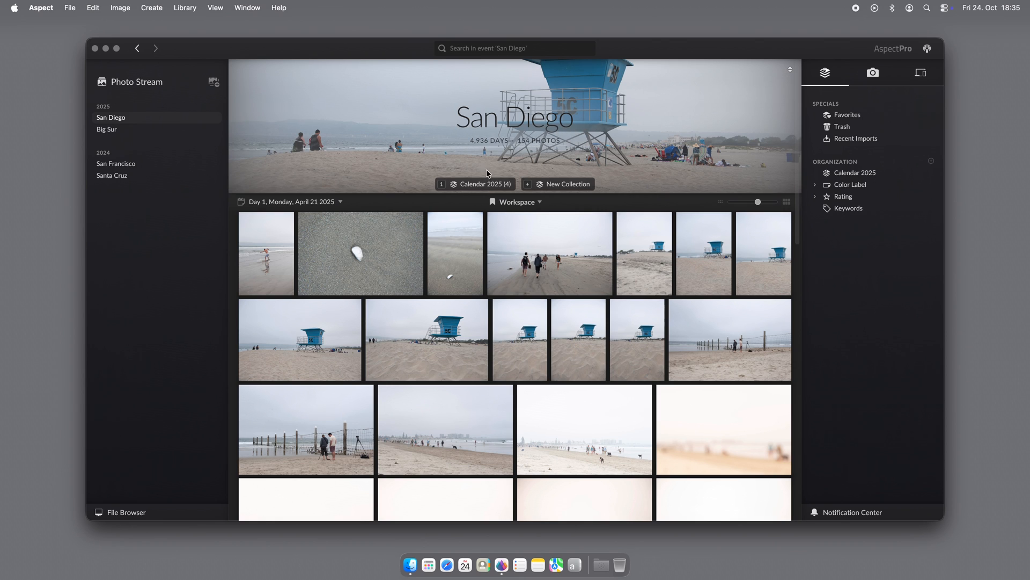
# - Show only the Calendar 2025 photos of the San Diego event, and return to all its photos
pyautogui.click(483, 185)
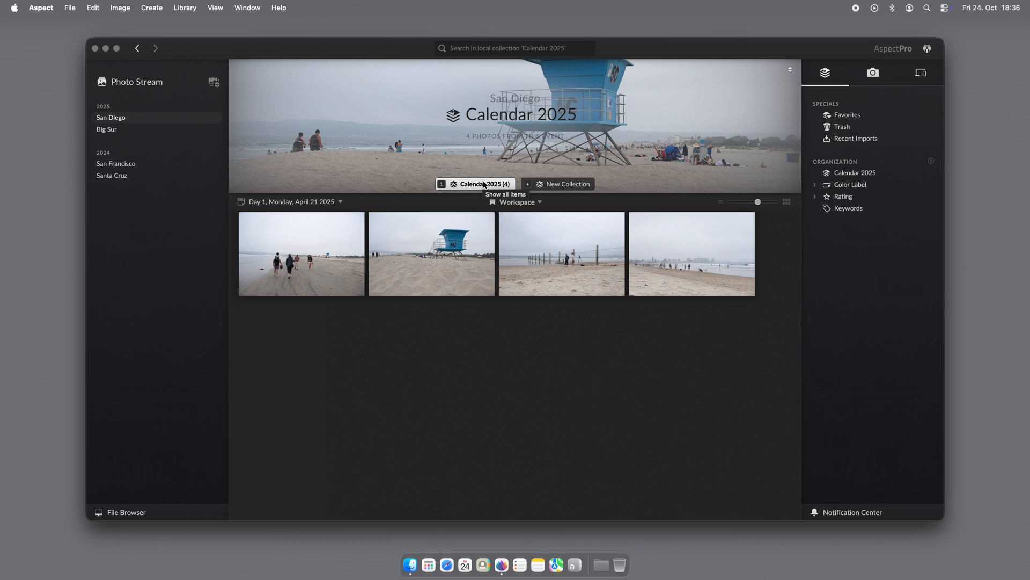
pyautogui.click(484, 184)
# - Open the San Diego beach photo _DSC8808.jpg, add it to a new collection named "Wide Scapes", and return to the photo grid
pyautogui.scroll(-5, 494, 304)
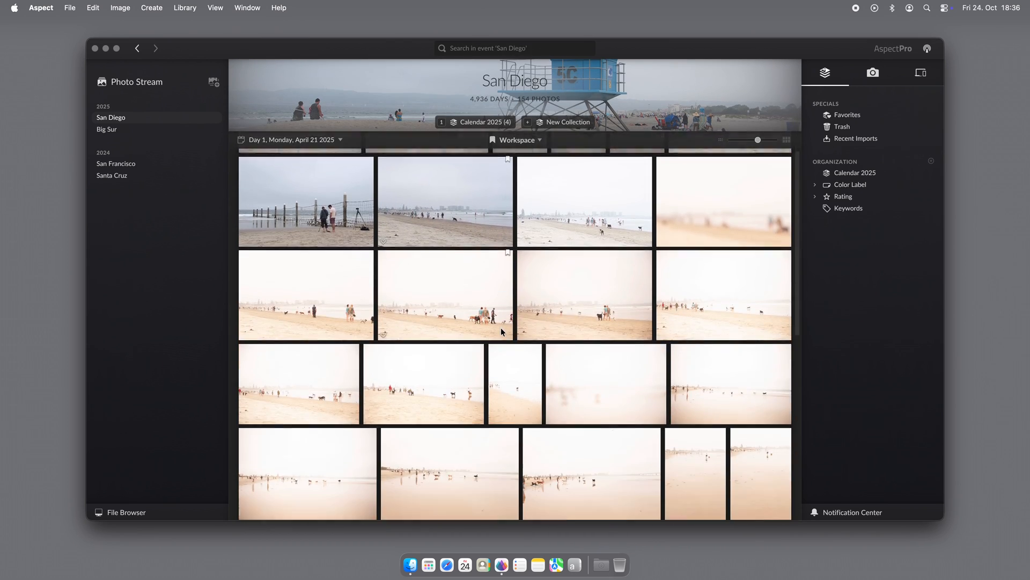
pyautogui.doubleClick(325, 410)
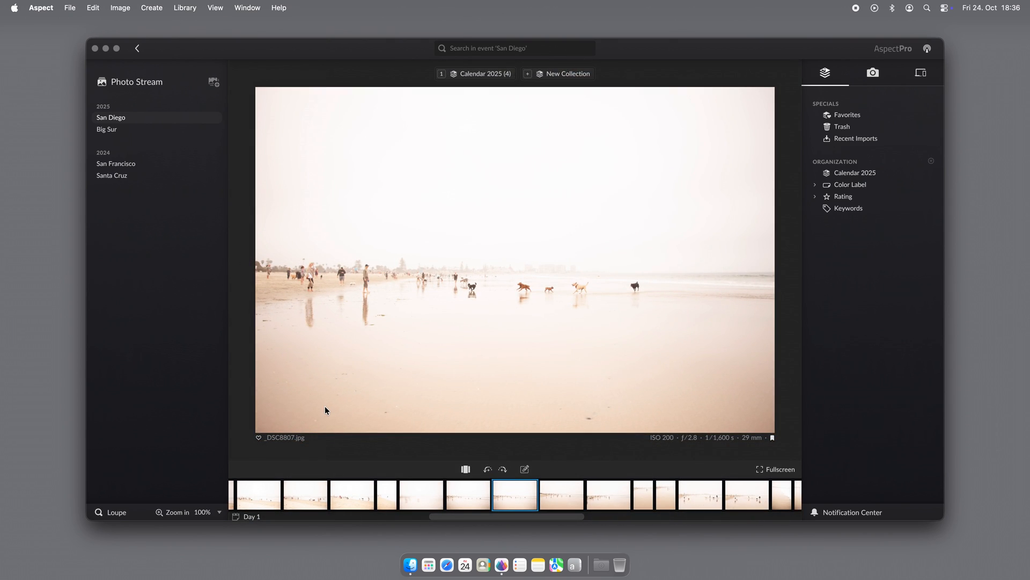
pyautogui.press('Right')
pyautogui.press('Right')
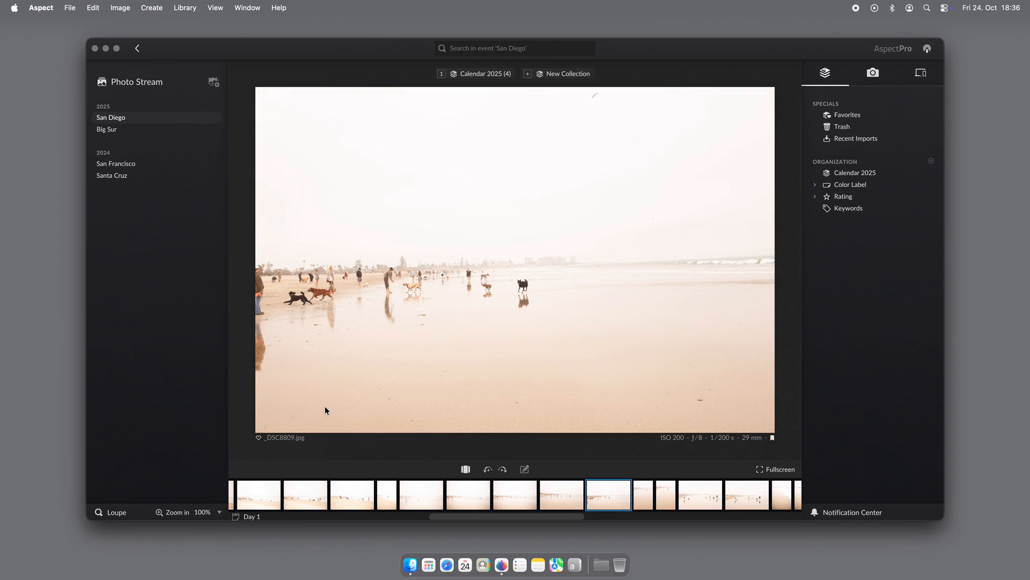
pyautogui.press('Left')
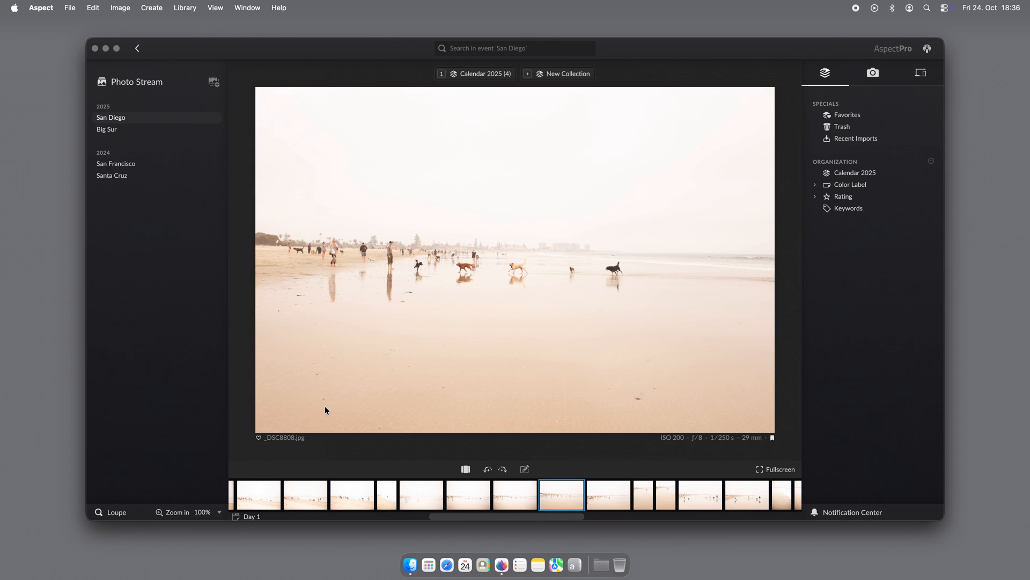
pyautogui.click(579, 74)
pyautogui.write('Wide Scapes')
pyautogui.press('Return')
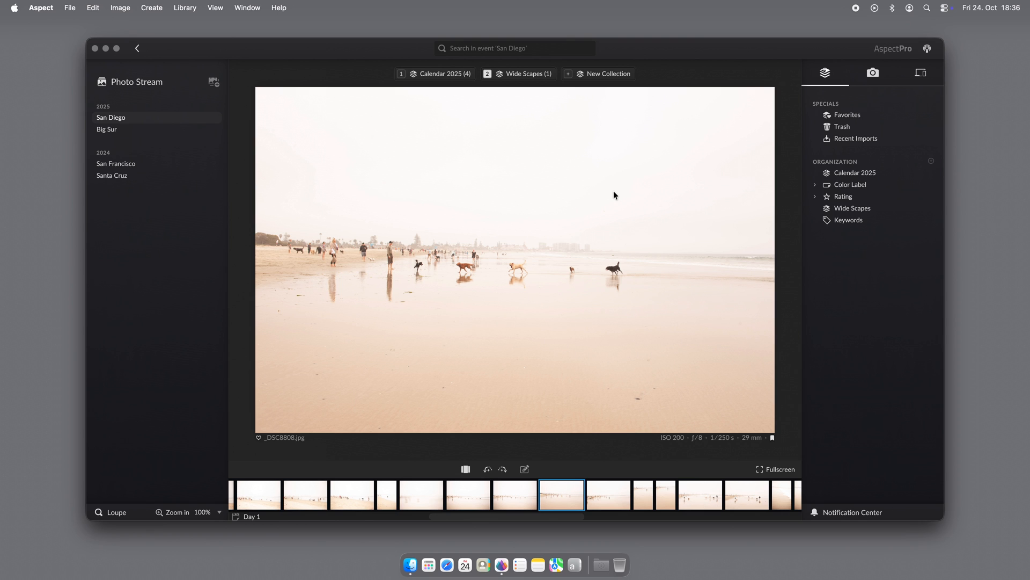
pyautogui.doubleClick(614, 191)
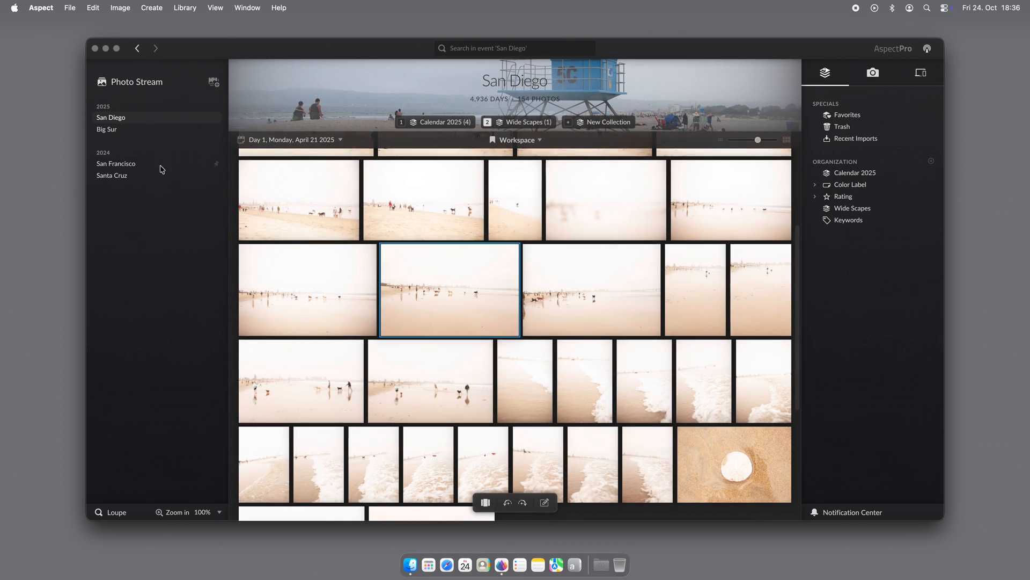
# - Open the Big Sur event and add the existing Calendar 2025 collection to it
pyautogui.click(141, 130)
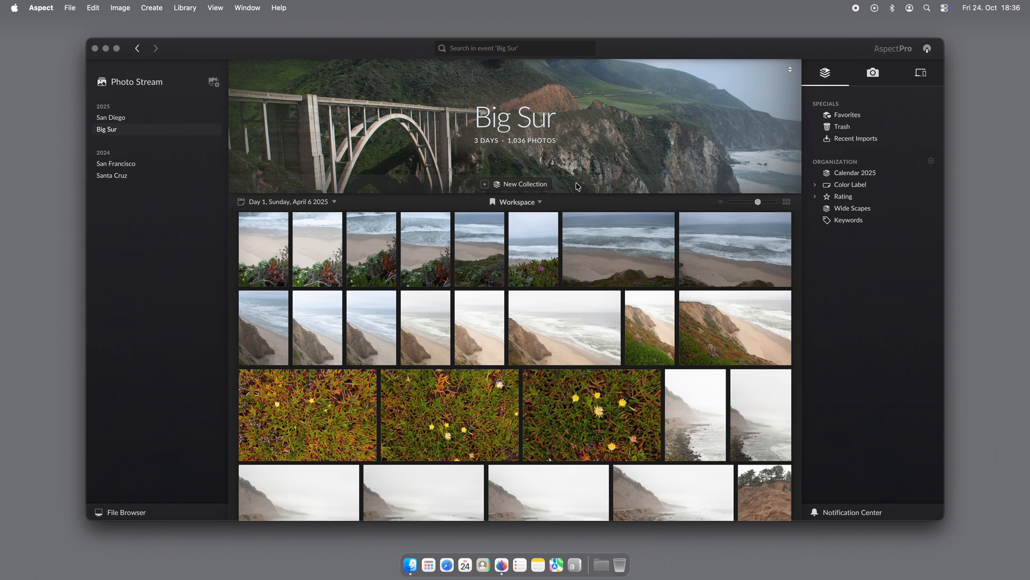
pyautogui.click(529, 186)
pyautogui.write('C')
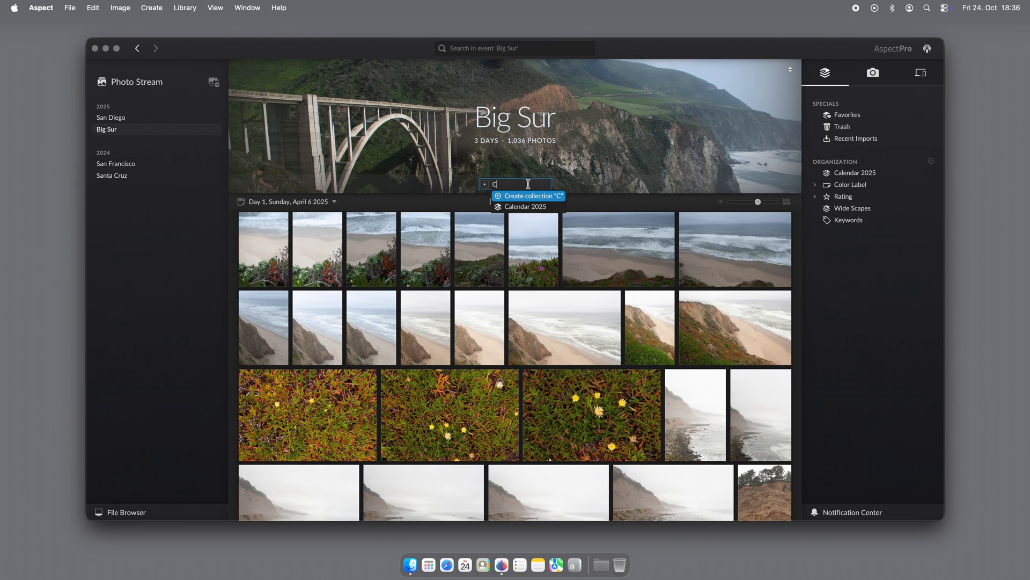
pyautogui.write('alendar')
pyautogui.click(557, 207)
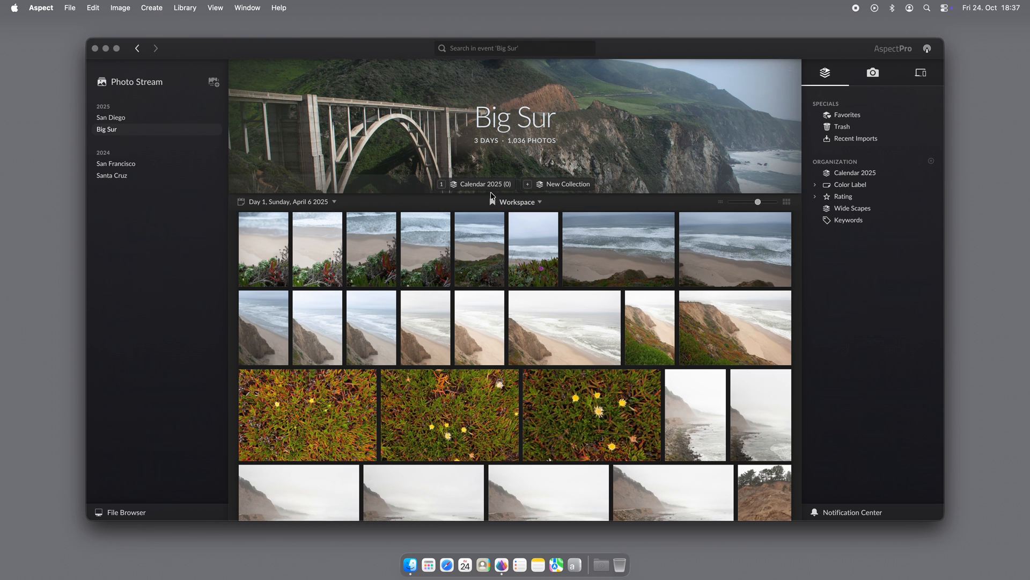
# - Add two Big Sur Day 2 photos to Calendar 2025: the second wide foggy coastline shot and the green hillside with the road
pyautogui.scroll(-15, 585, 329)
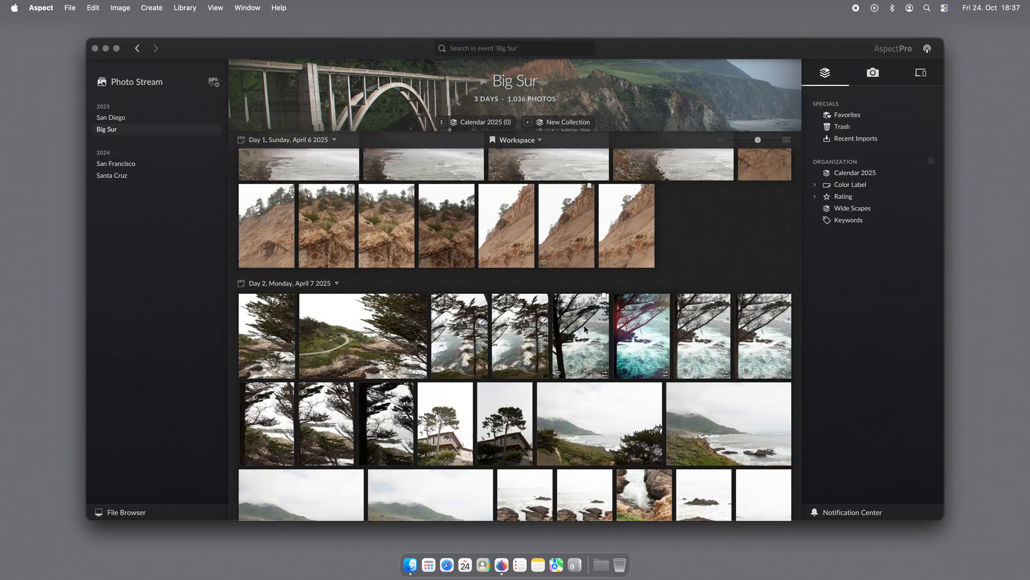
pyautogui.scroll(-5, 584, 324)
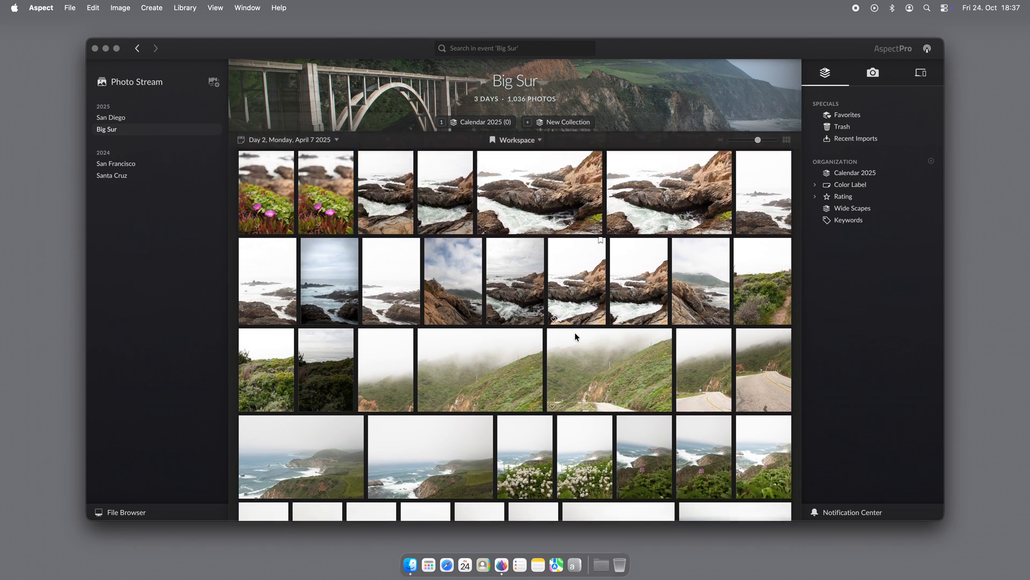
pyautogui.click(462, 330)
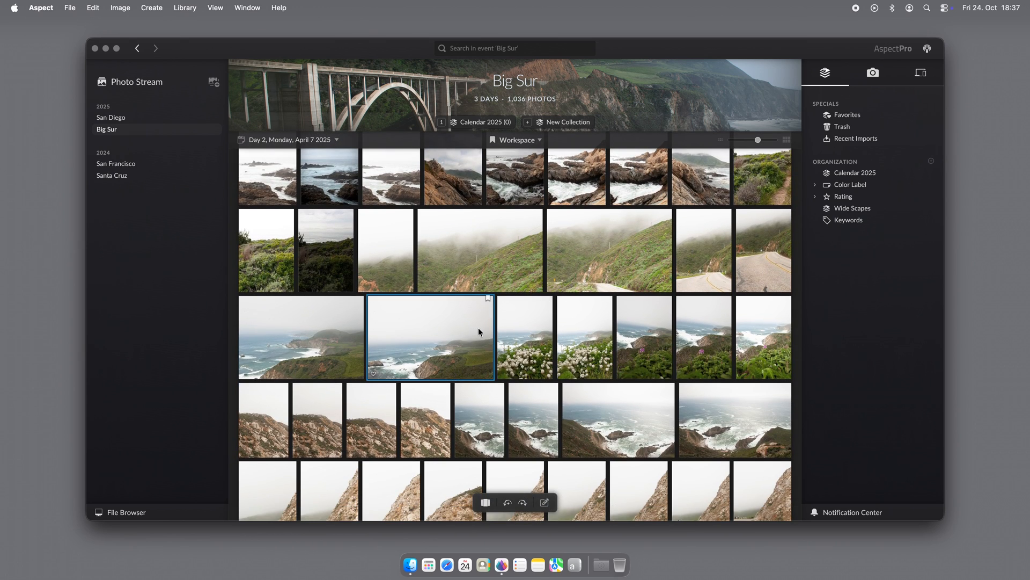
pyautogui.press('1')
pyautogui.click(638, 269)
pyautogui.press('1')
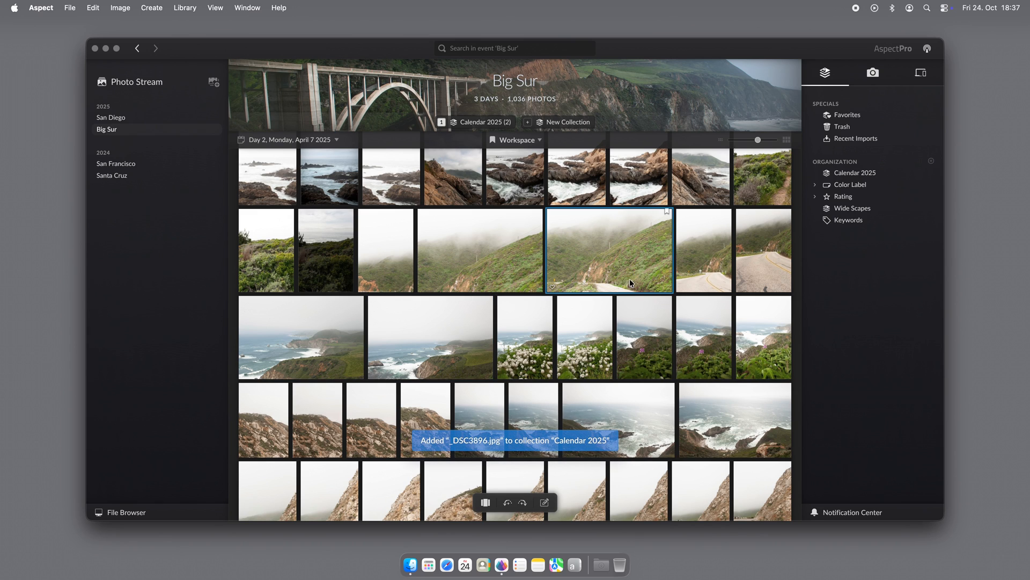
# - Add both neighbouring wide foggy coastline photos from Big Sur Day 2 to the Wide Scapes collection
pyautogui.scroll(-2, 600, 316)
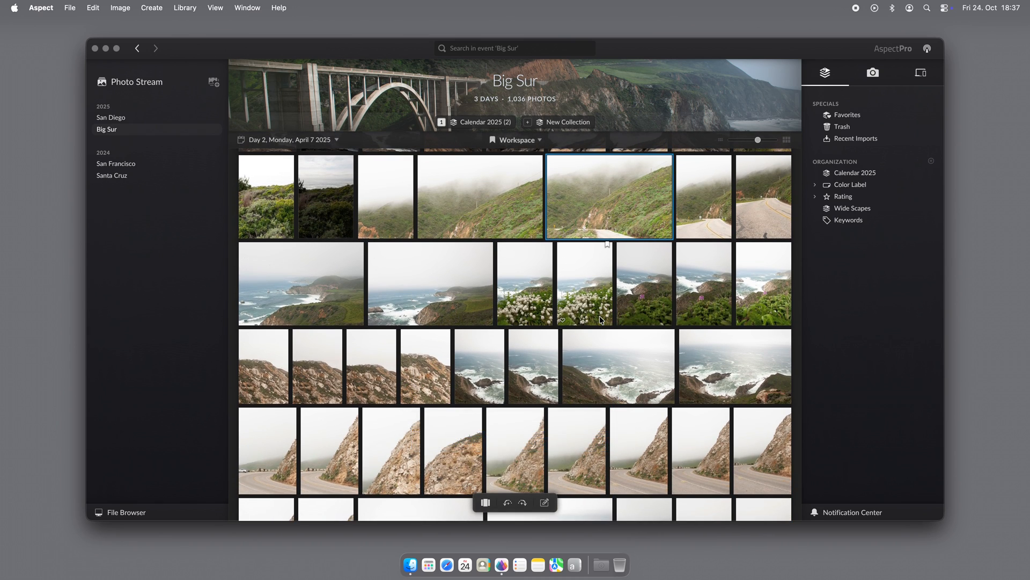
pyautogui.scroll(2, 600, 315)
pyautogui.click(283, 331)
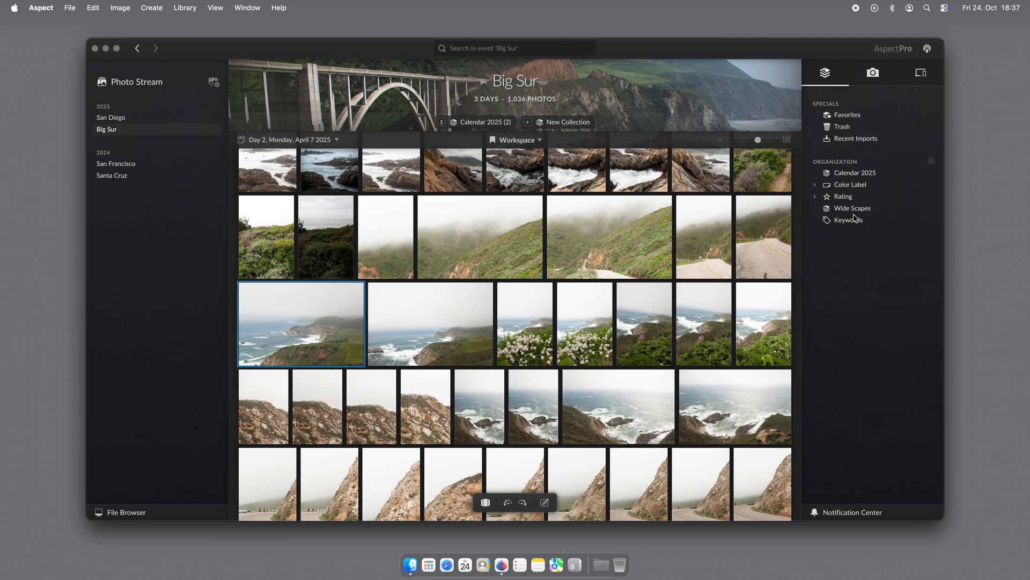
pyautogui.moveTo(307, 340); pyautogui.dragTo(859, 209)
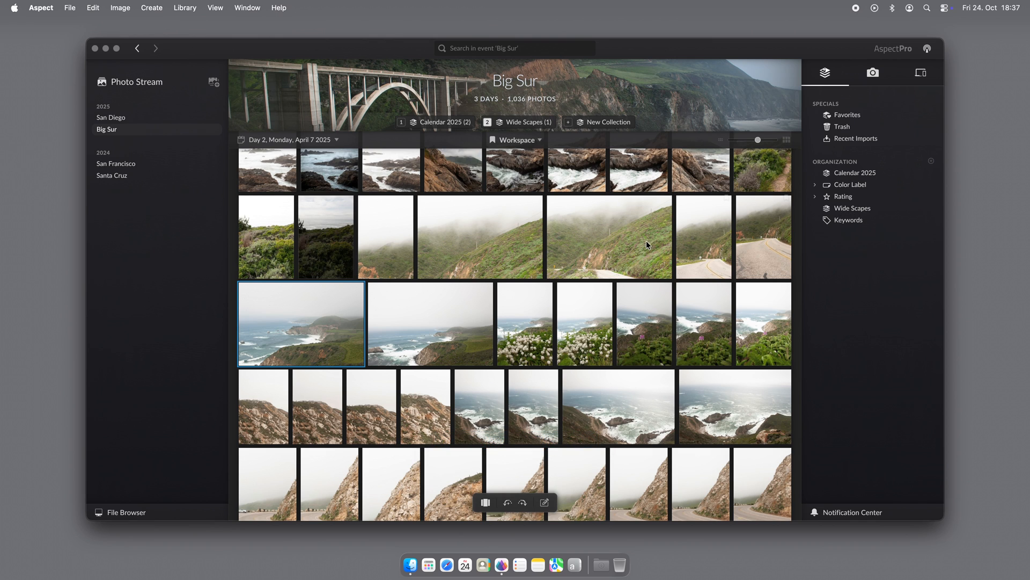
pyautogui.moveTo(523, 130)
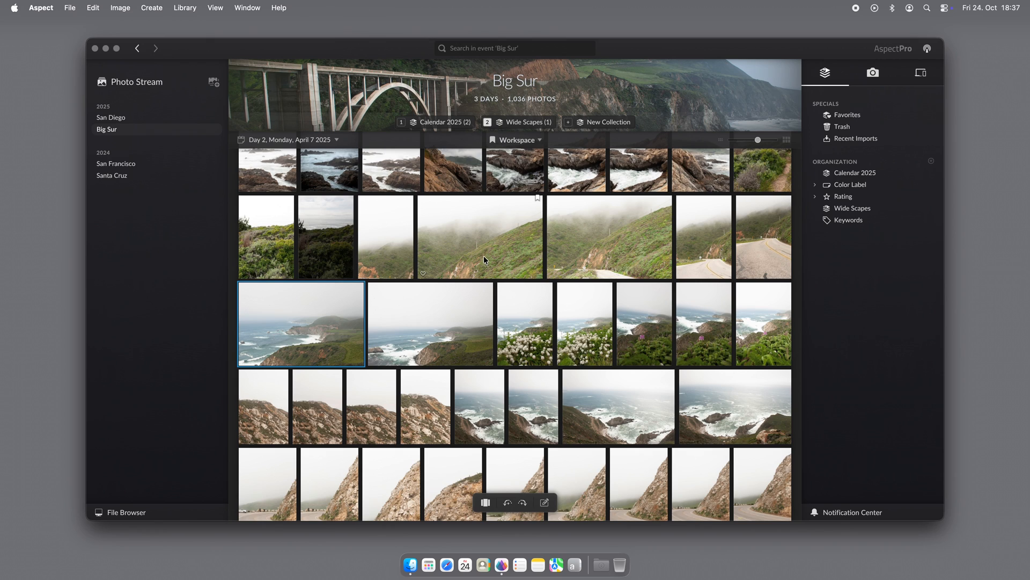
pyautogui.click(475, 329)
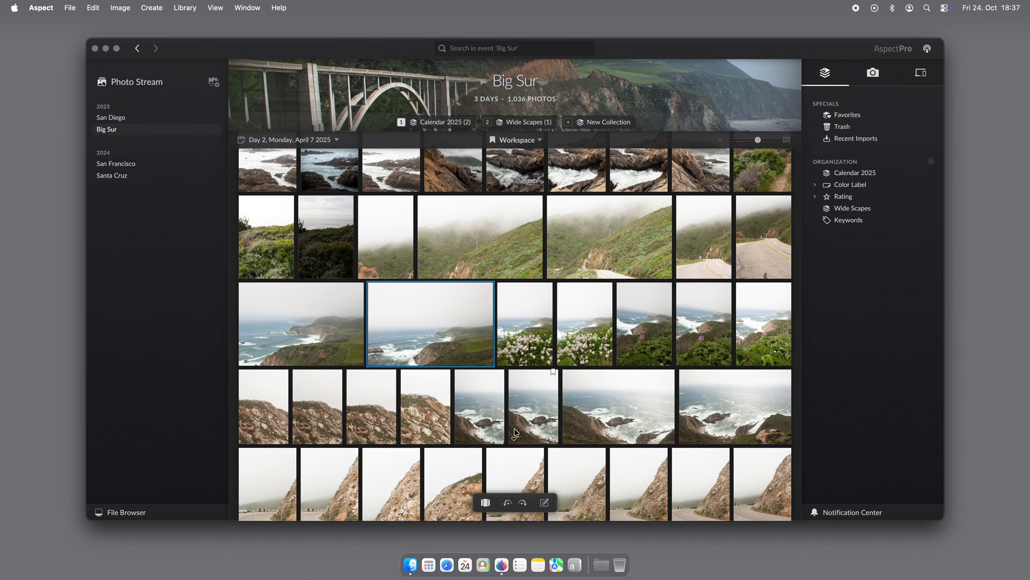
pyautogui.press('2')
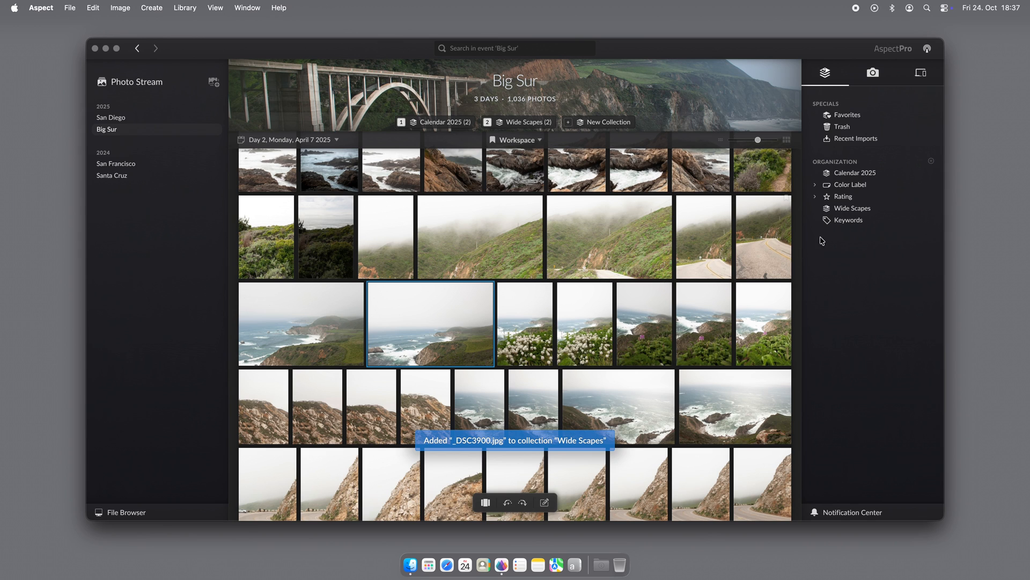
# - Review the Wide Scapes and Calendar 2025 collections across events, and assign the letter C as the shortcut for Calendar 2025
pyautogui.click(851, 209)
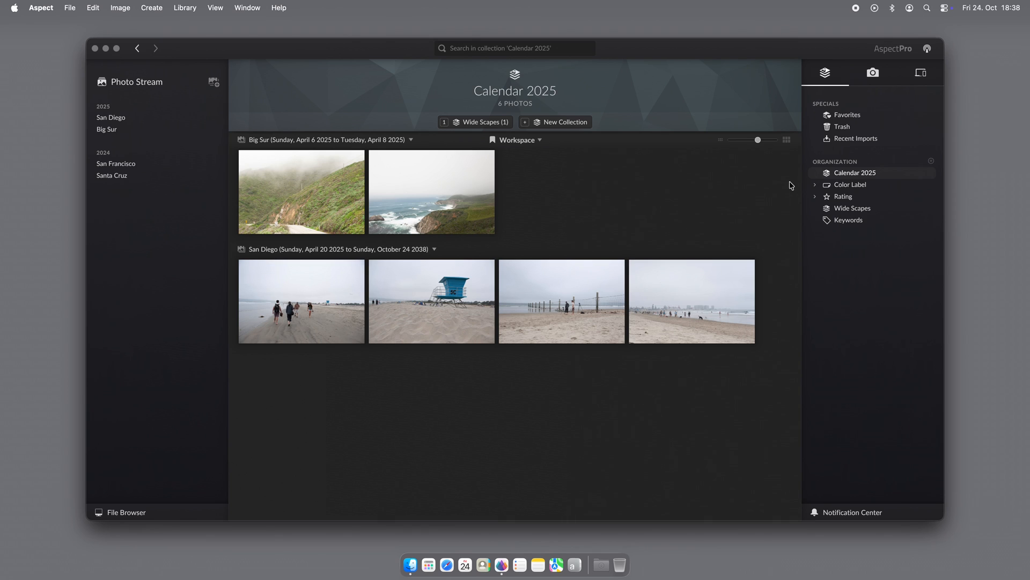
pyautogui.rightClick(829, 175)
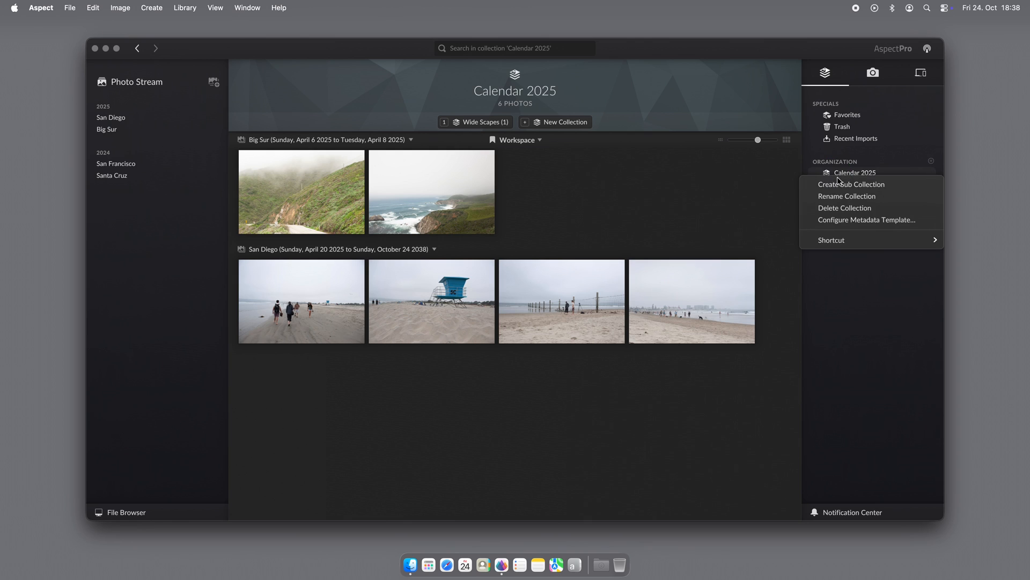
pyautogui.moveTo(843, 241)
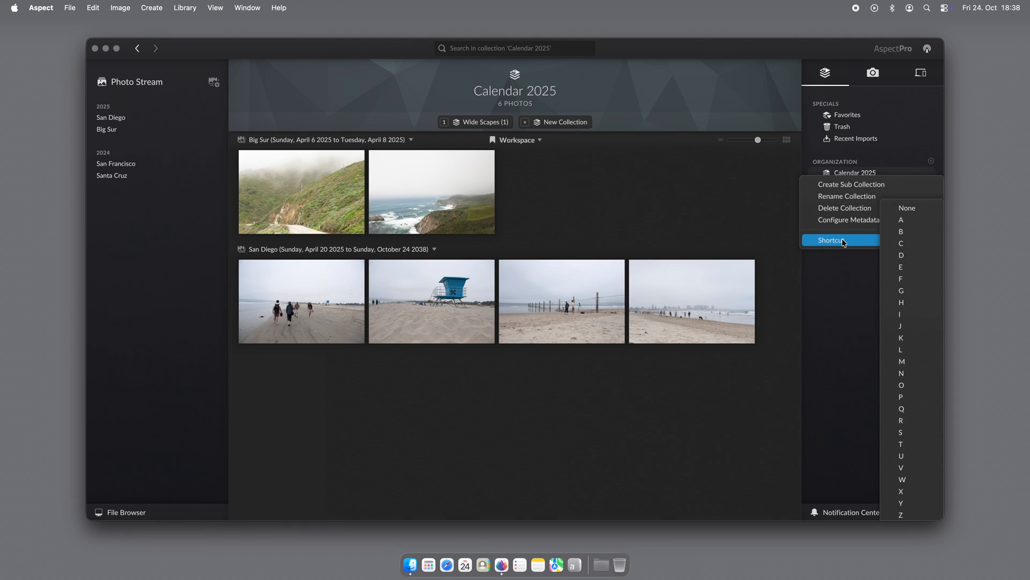
pyautogui.click(894, 243)
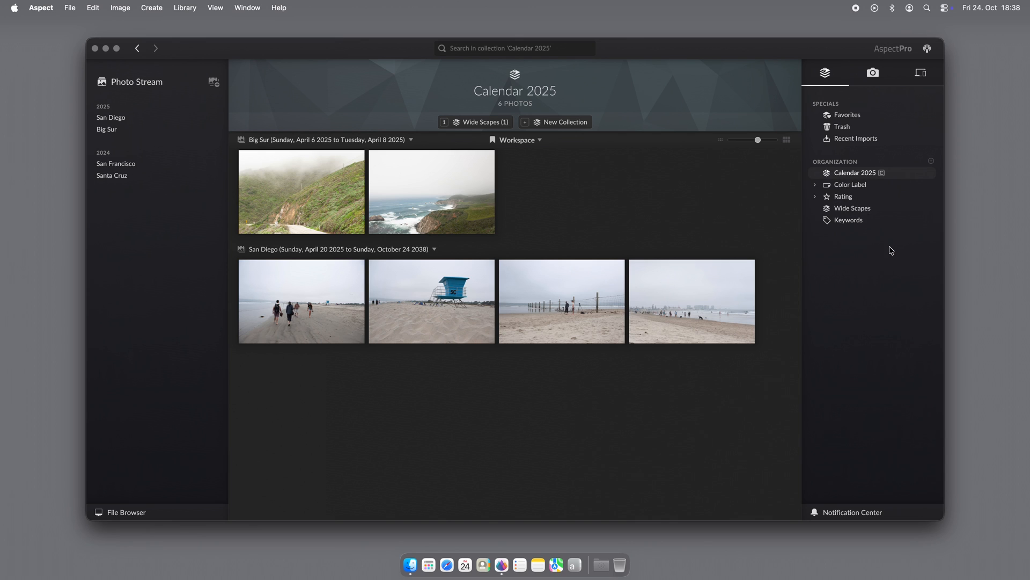
# - In the Santa Cruz event, add the Day 2 cliff photo _DSC2499.jpg and the wide sandy beach photo to Calendar 2025
pyautogui.click(139, 179)
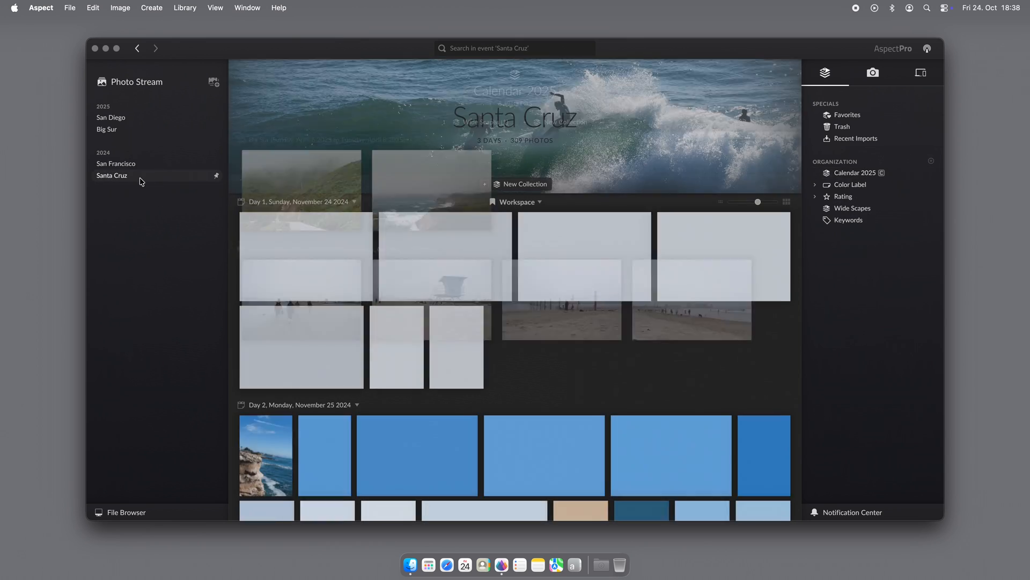
pyautogui.scroll(-5, 539, 400)
pyautogui.click(537, 256)
pyautogui.press('c')
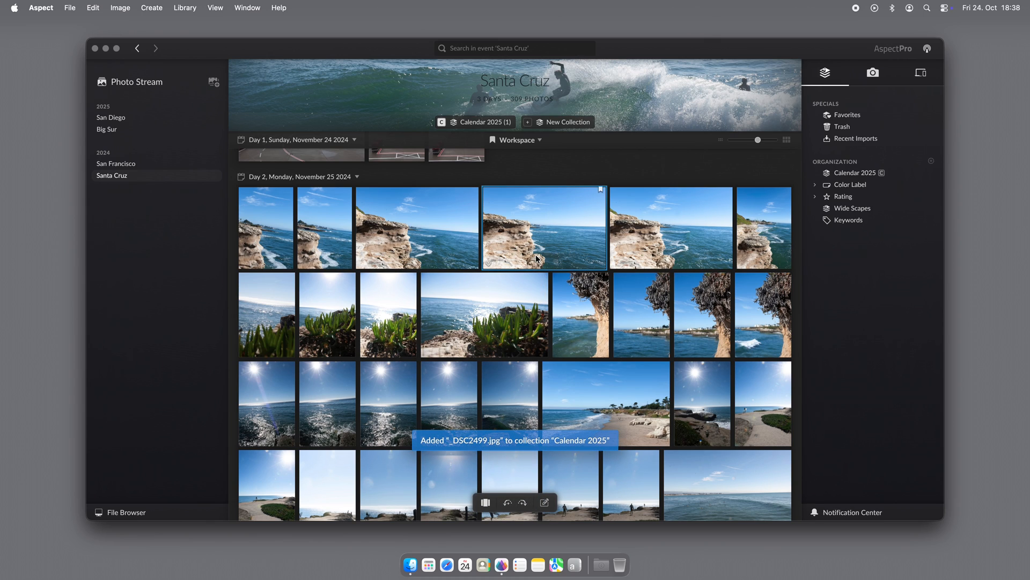
pyautogui.moveTo(485, 127)
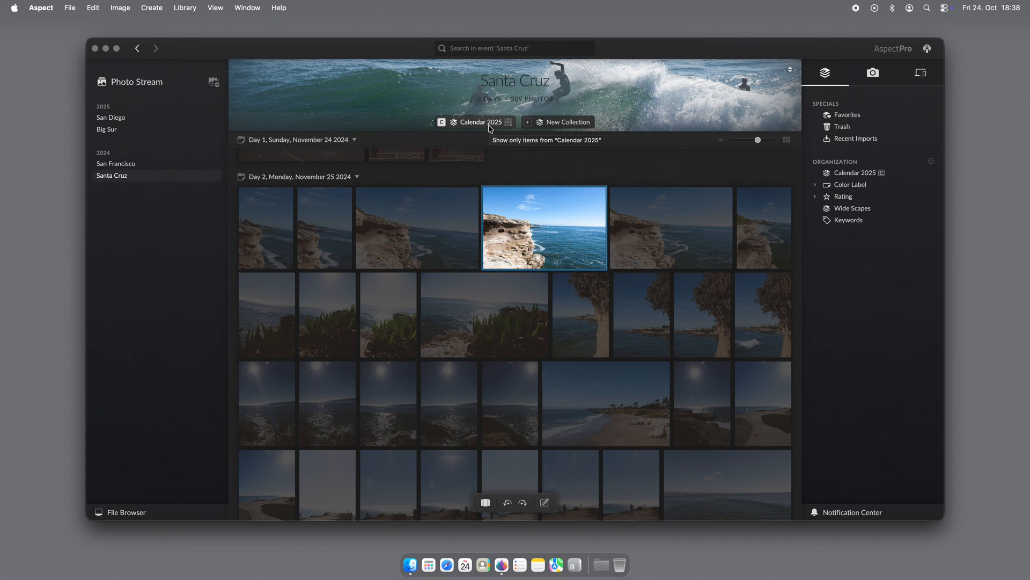
pyautogui.click(599, 420)
pyautogui.press('c')
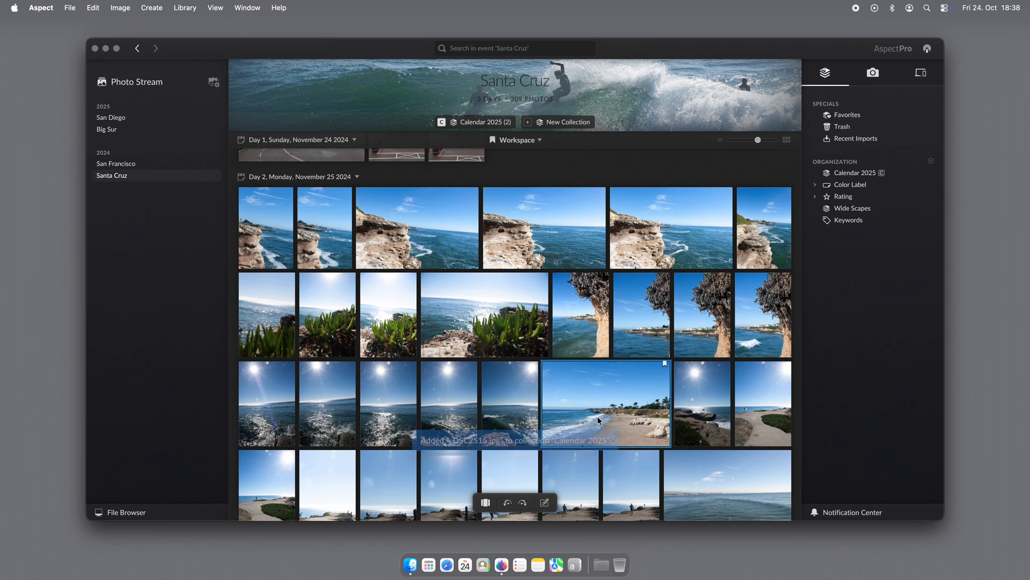